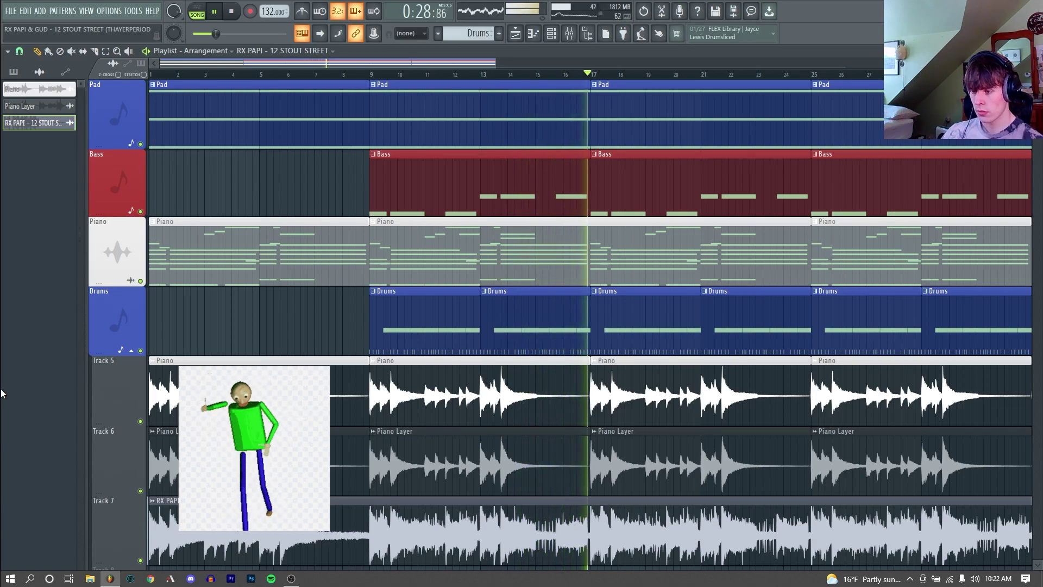
Stop the full-song playback and audition the Piano pattern in the piano roll.
key("space")
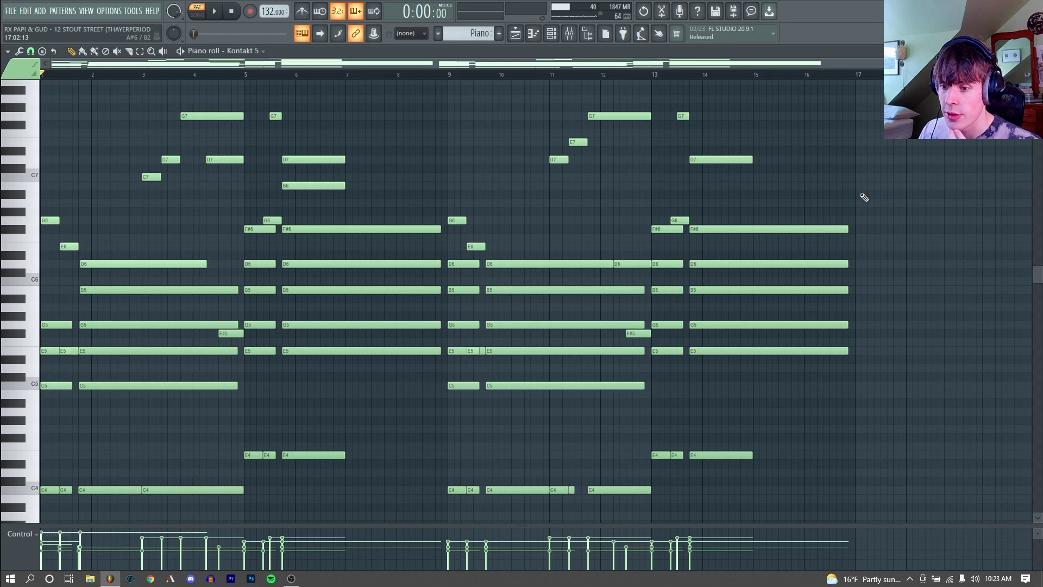
key("space")
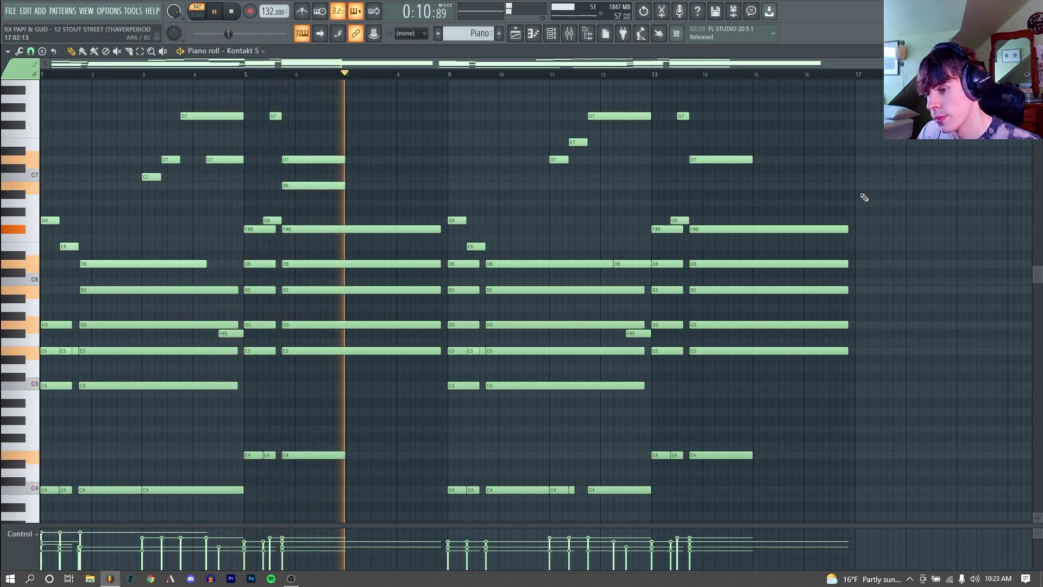
key("space")
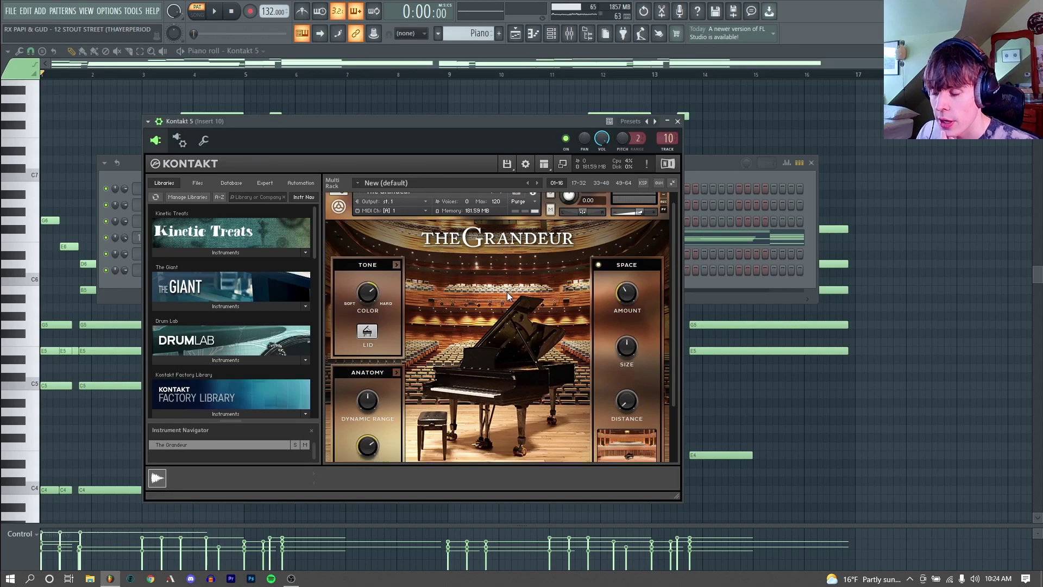
Close the Kontakt instrument and consolidate the playlist's Piano track with the full-song option.
left_click(677, 121)
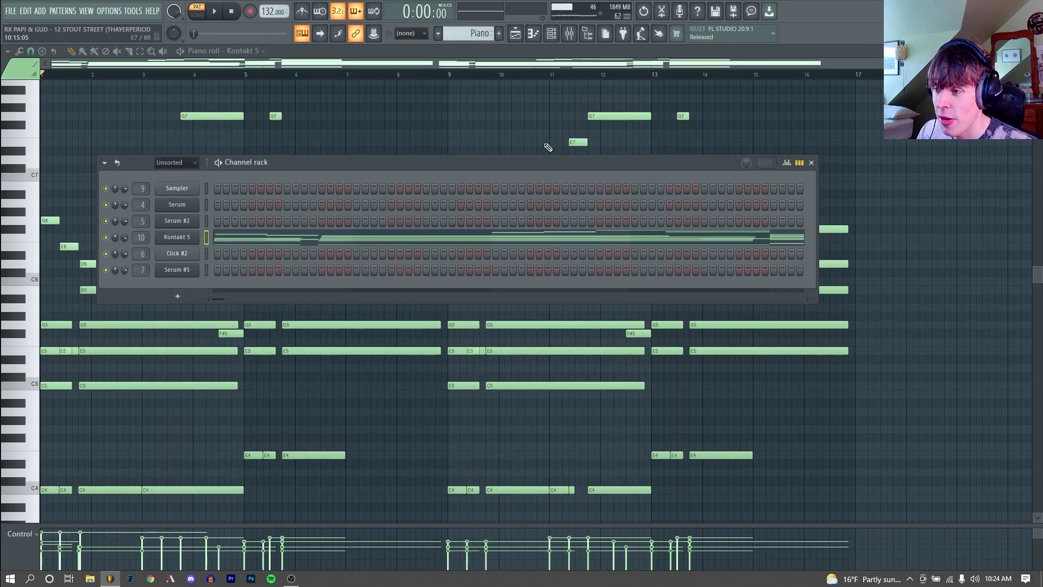
left_click(515, 33)
right_click(118, 254)
mouse_move(164, 380)
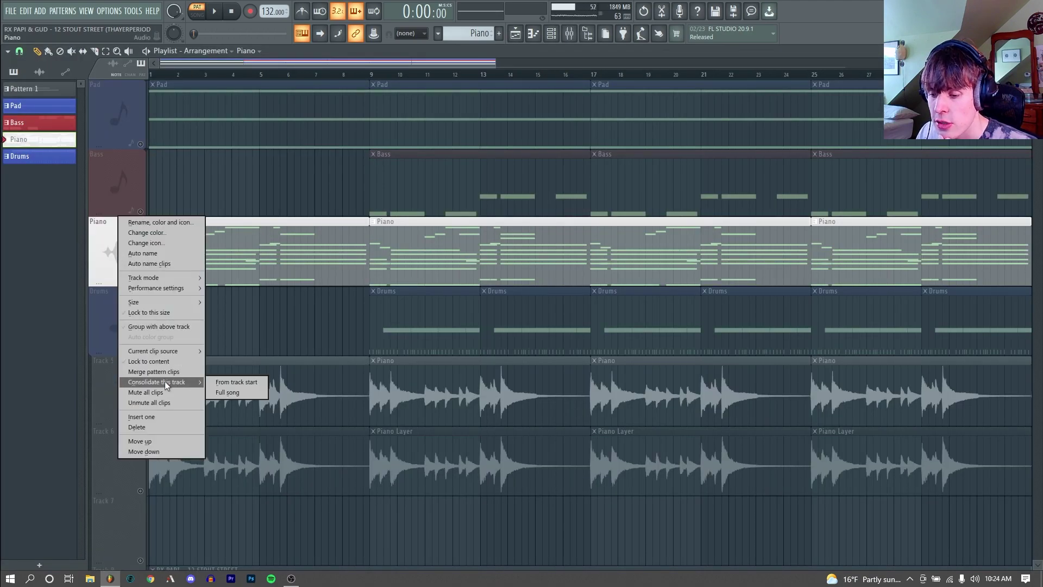
left_click(228, 391)
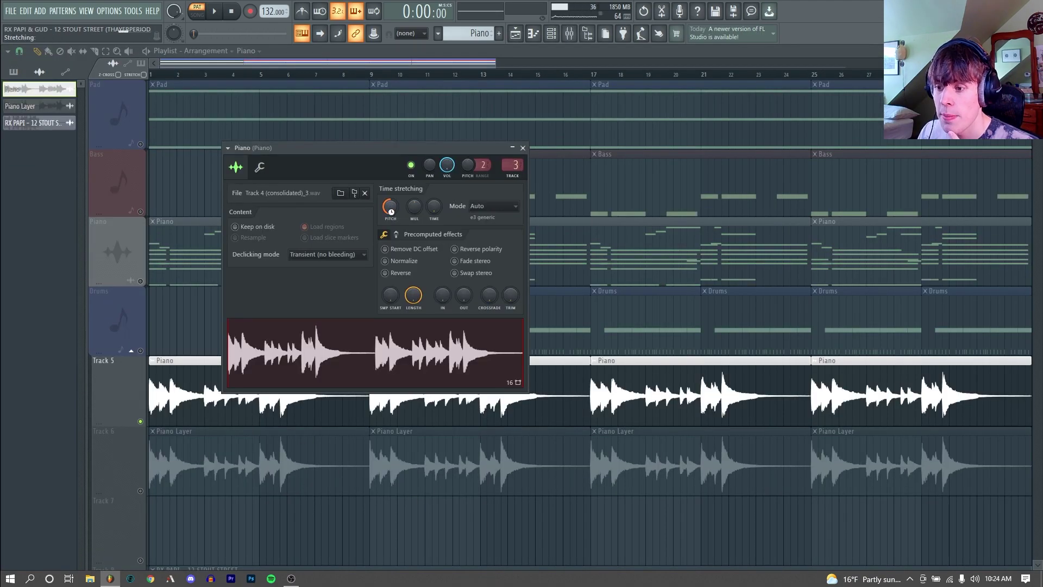
Preview the Piano sample, inspect the Piano Layer sample, and audition Tracks 5 and 6 together.
left_click(418, 329)
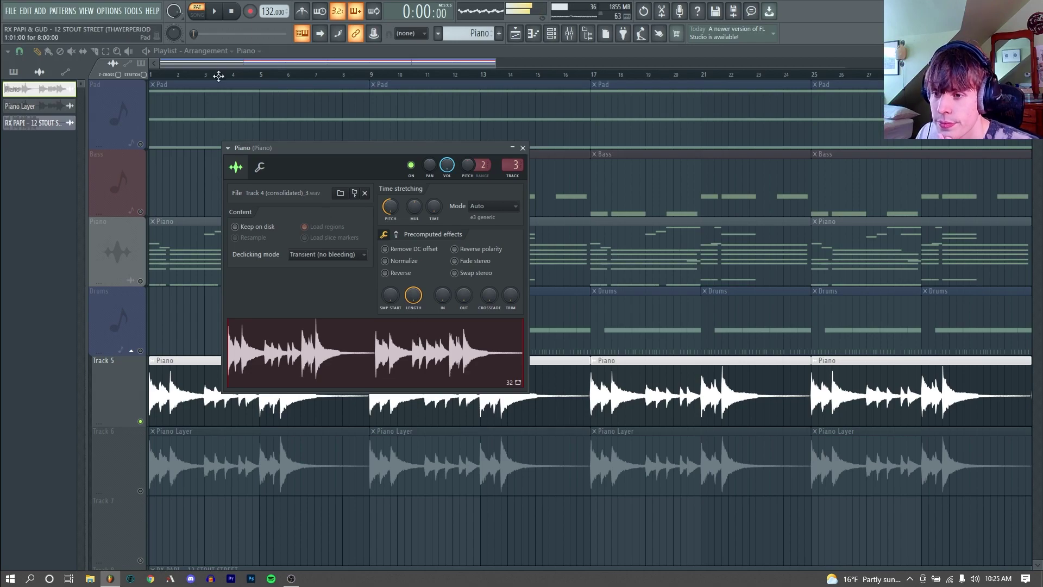
double_click(380, 467)
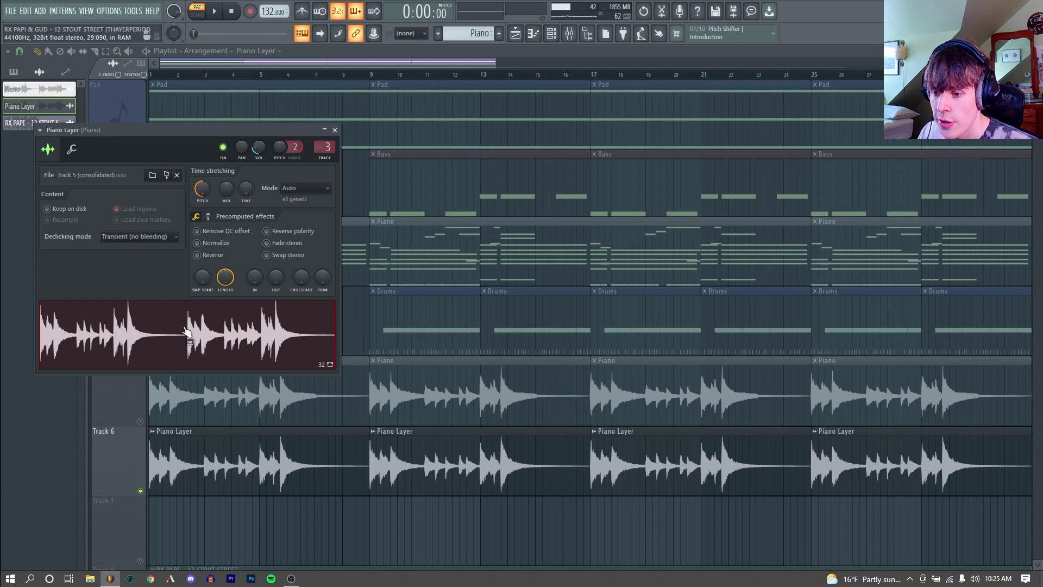
left_click(144, 427)
key("space")
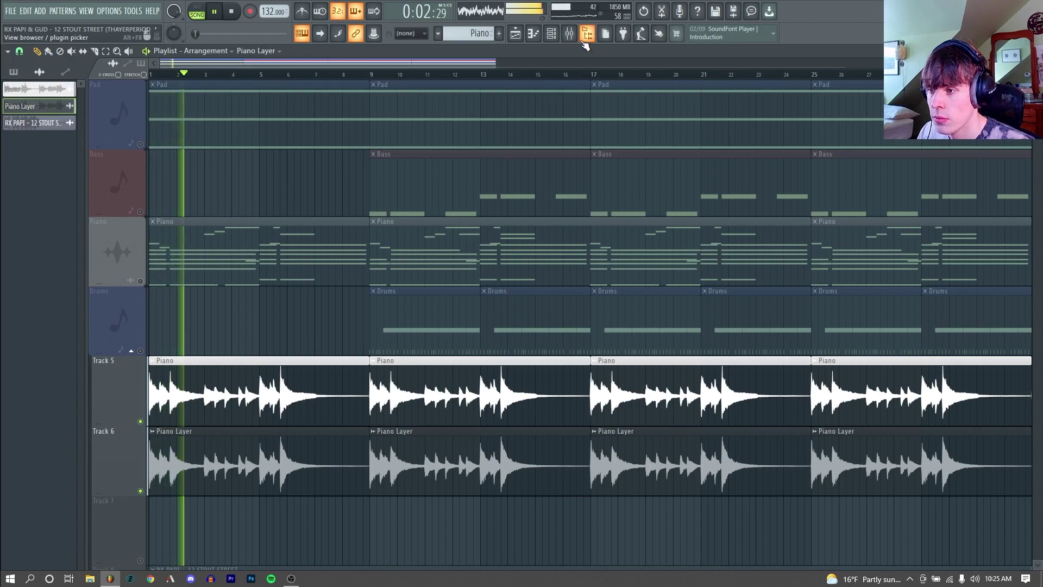
key("space")
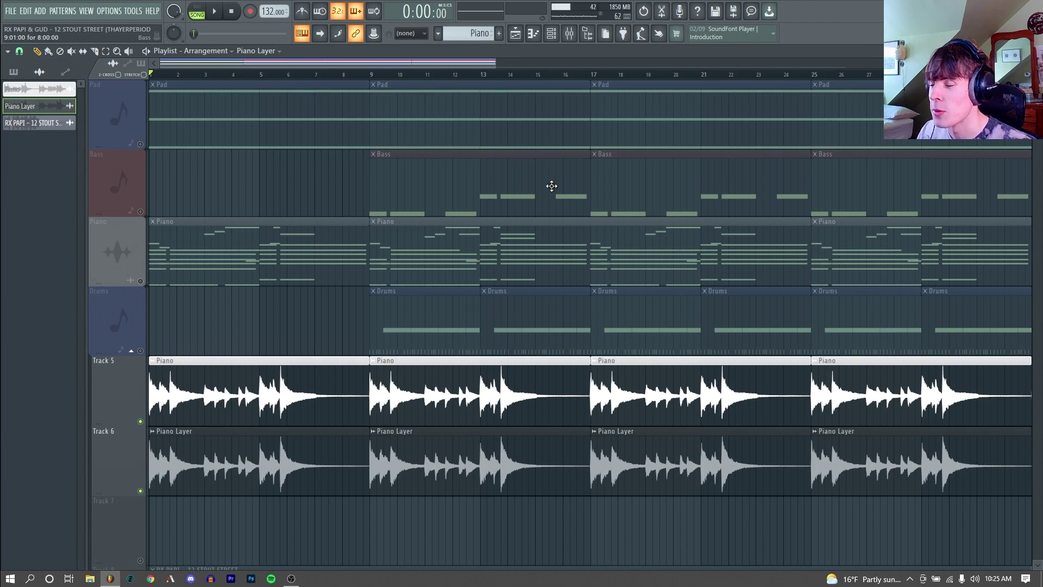
Set the Transient Master attack to -6.0% on the Piano mixer track.
key("F9")
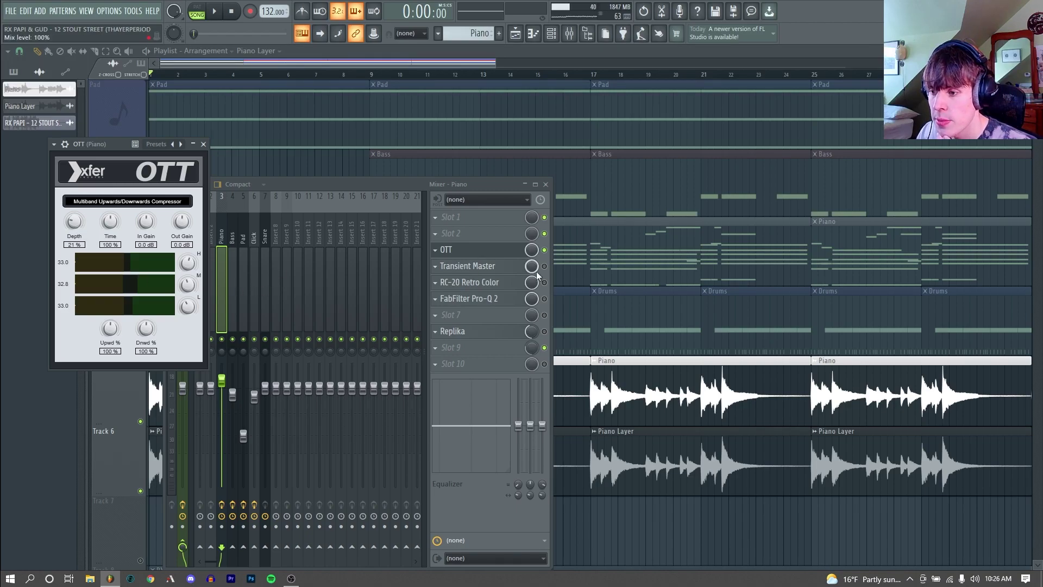
left_click(472, 266)
left_click_drag(387, 283, 386, 287)
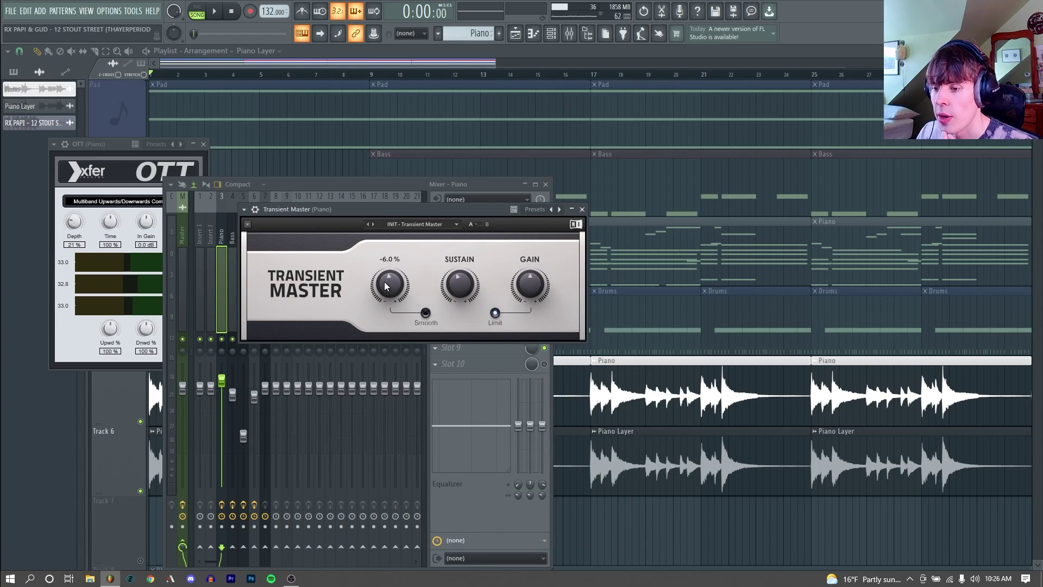
left_click(582, 210)
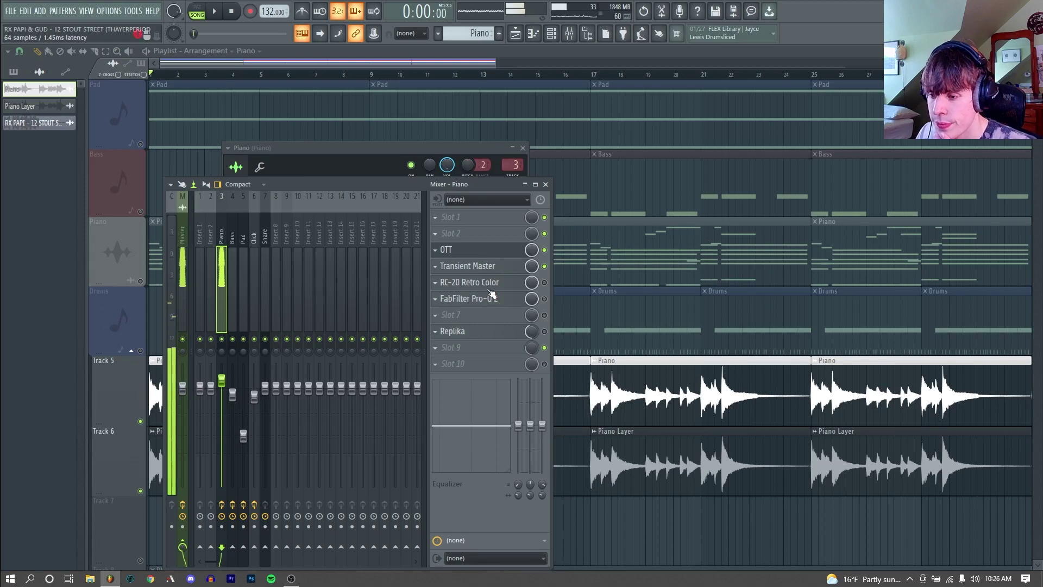
Examine the RC-20 Retro Color effect on the Piano mixer track and preview the piano through it.
left_click(513, 284)
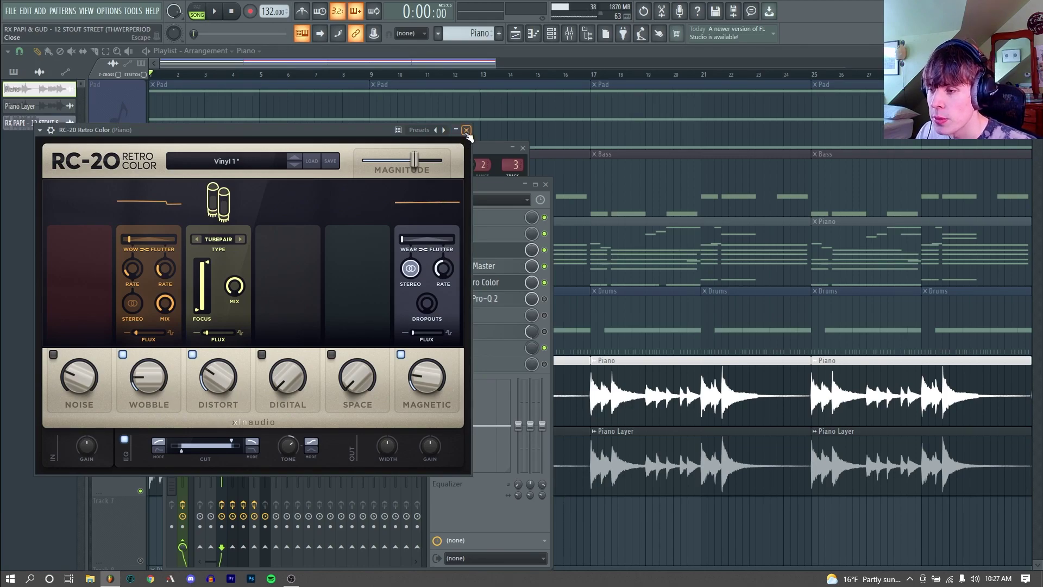
key("q")
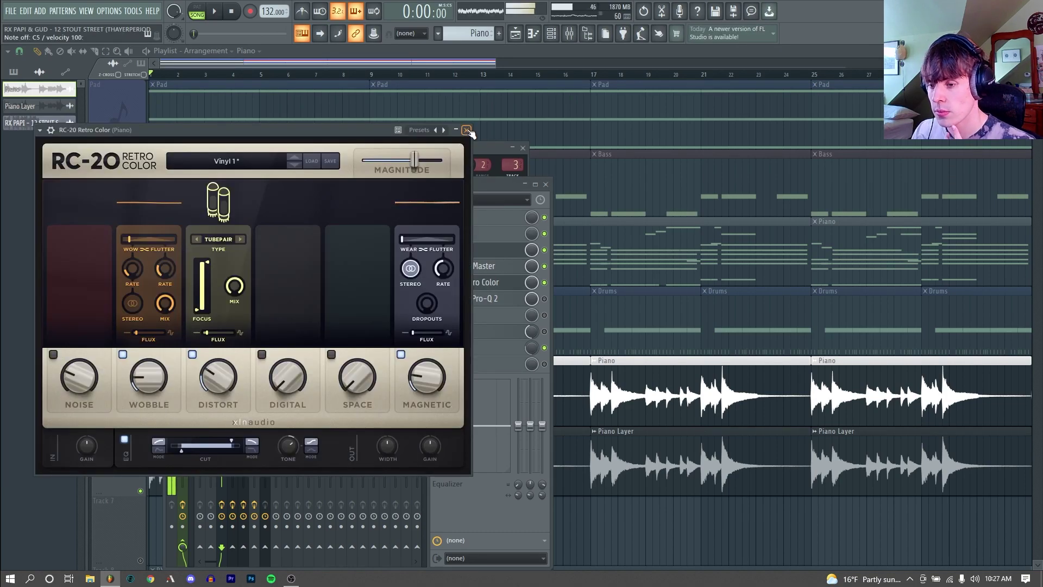
left_click(466, 131)
Review the FabFilter Pro-Q 2 curve and the Replika delay settings on the Piano mixer track.
left_click(485, 299)
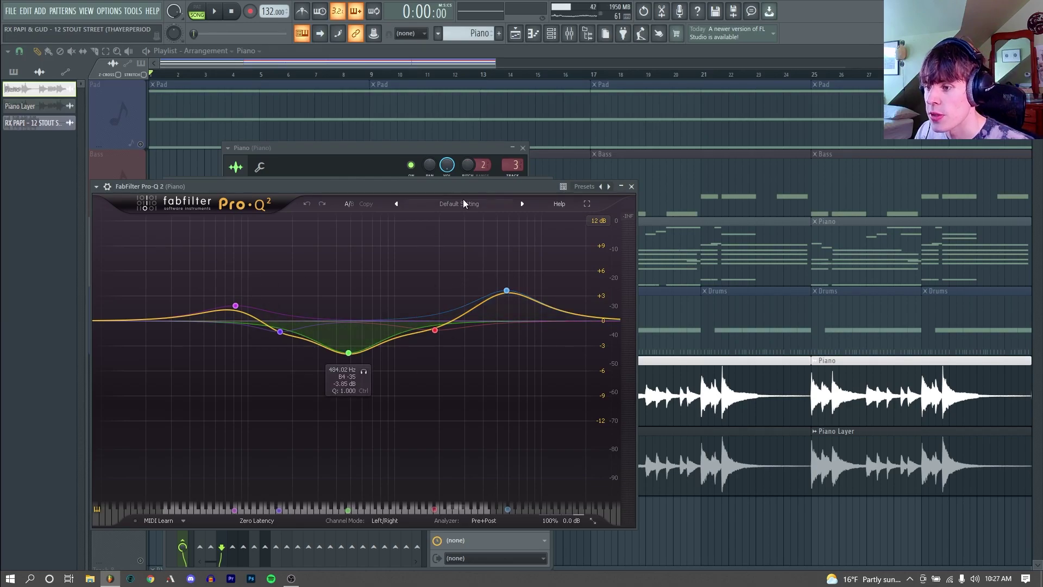
left_click(631, 186)
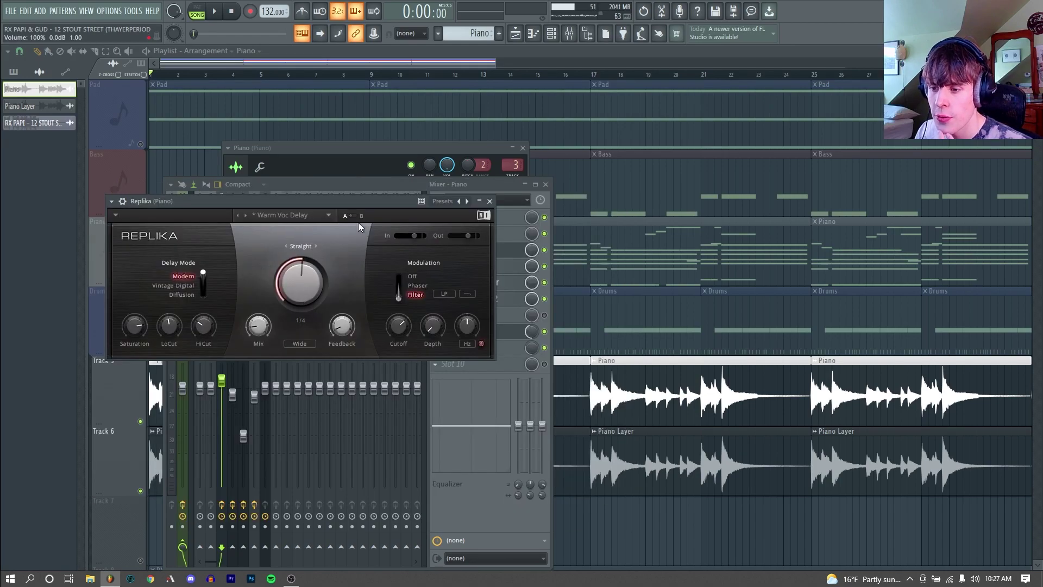
left_click_drag(372, 200, 419, 191)
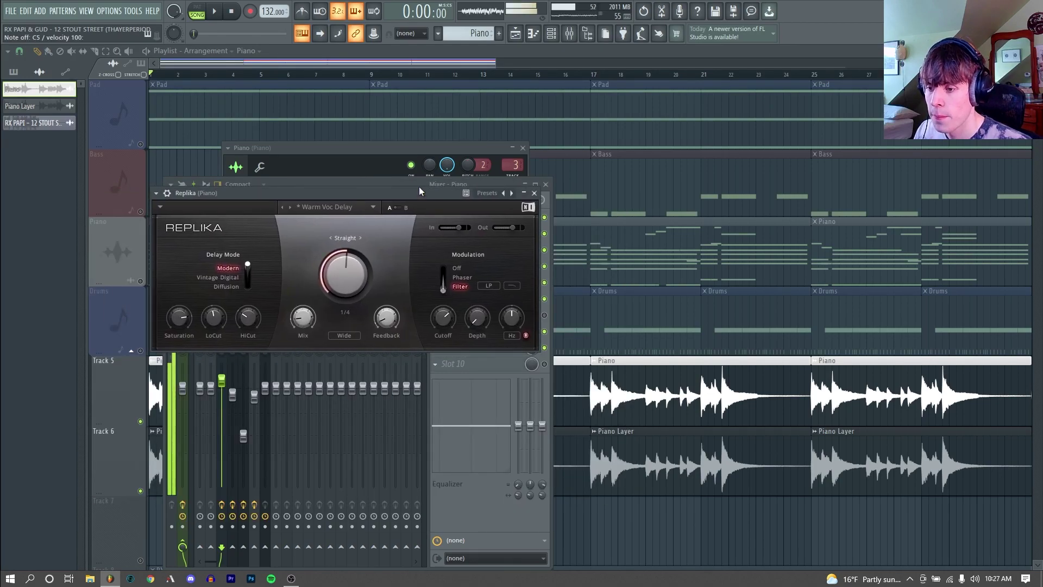
left_click(535, 193)
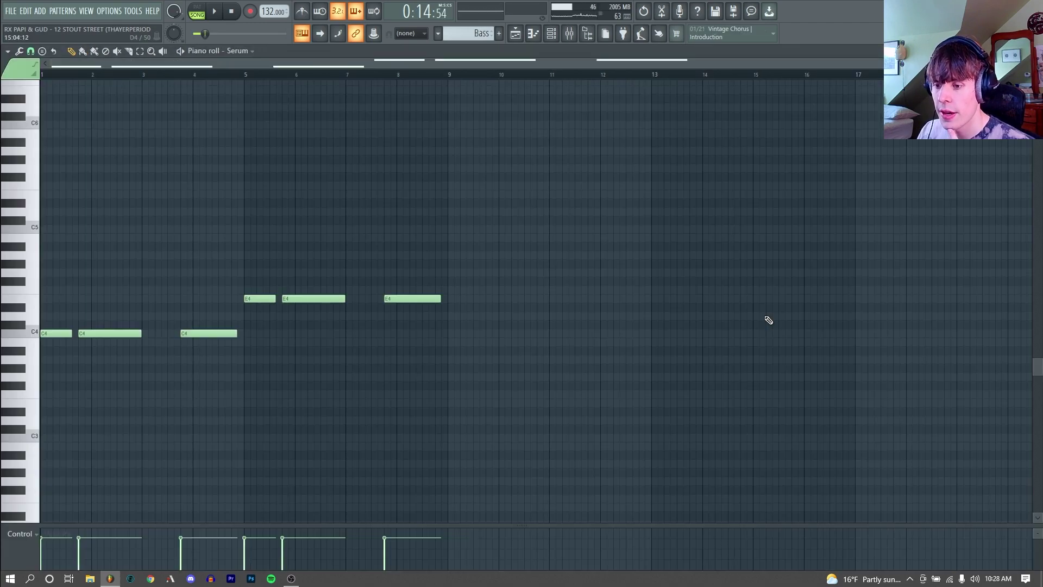
Switch playback from song to pattern mode and audition the Bass pattern through Serum.
key("space")
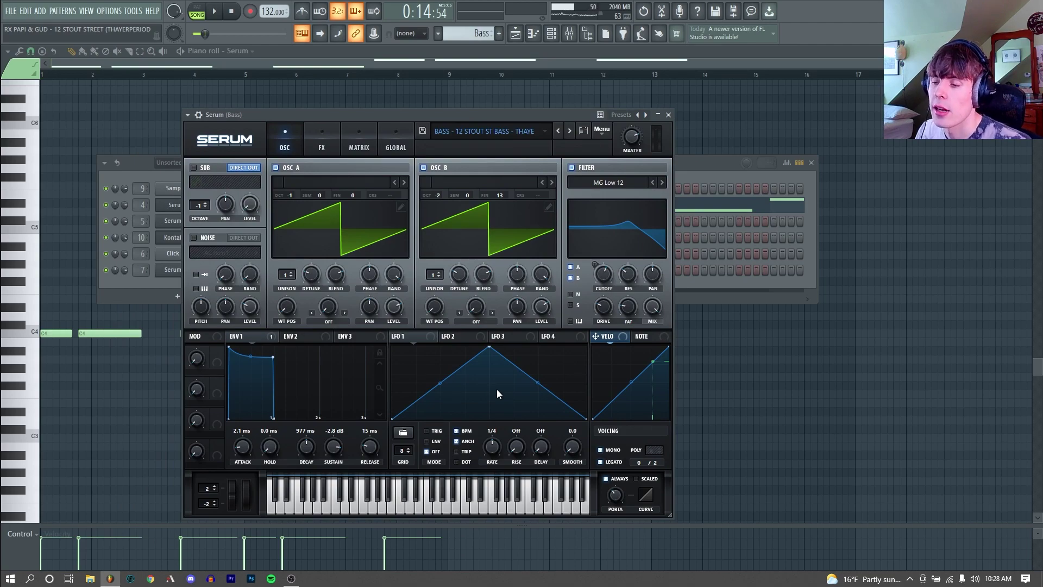
key("l")
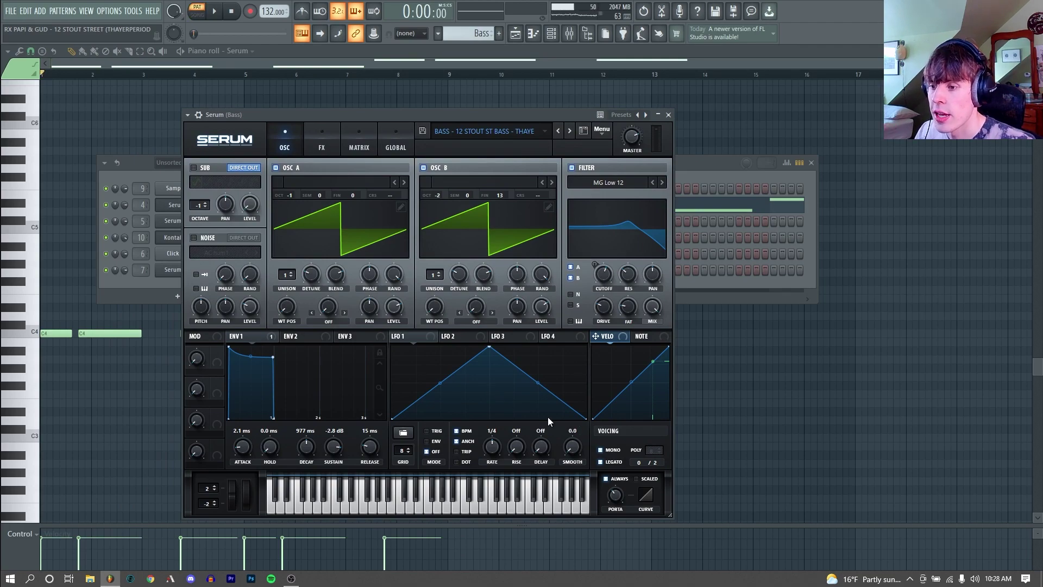
key("space")
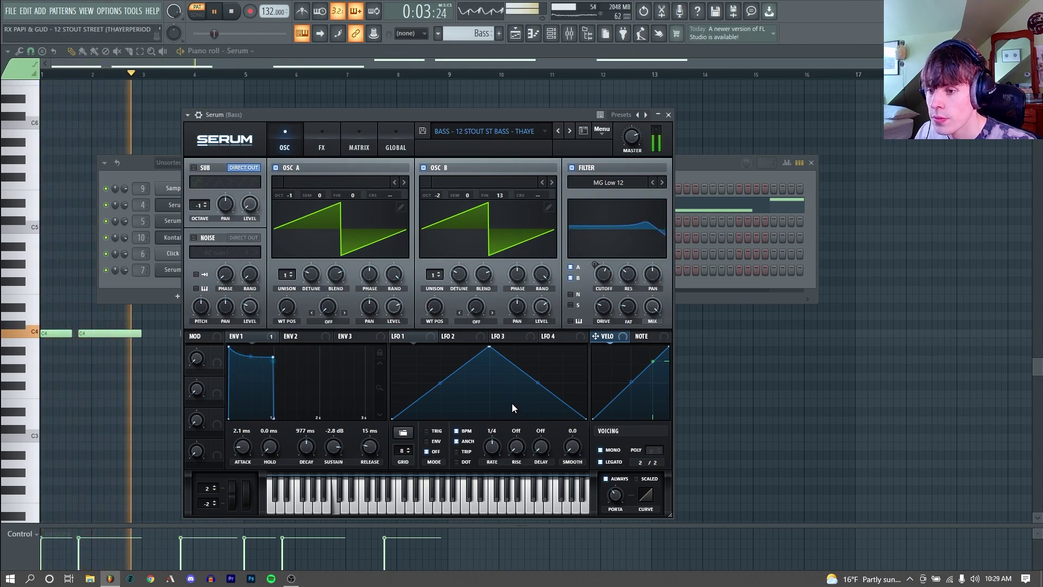
key("space")
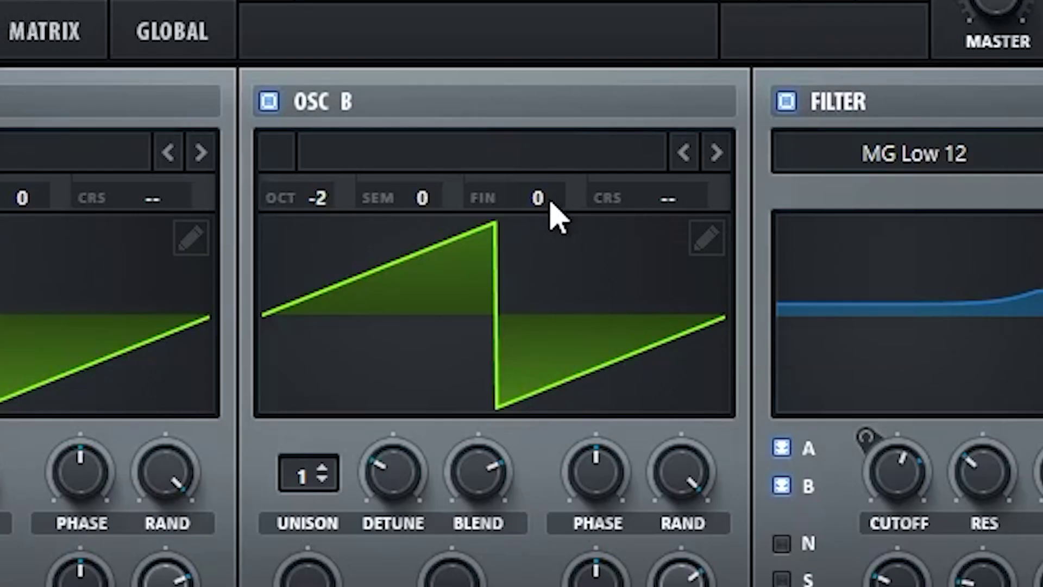
Set the fine tuning of oscillator B to 13 in the Bass Serum patch.
left_click_drag(502, 197, 512, 138)
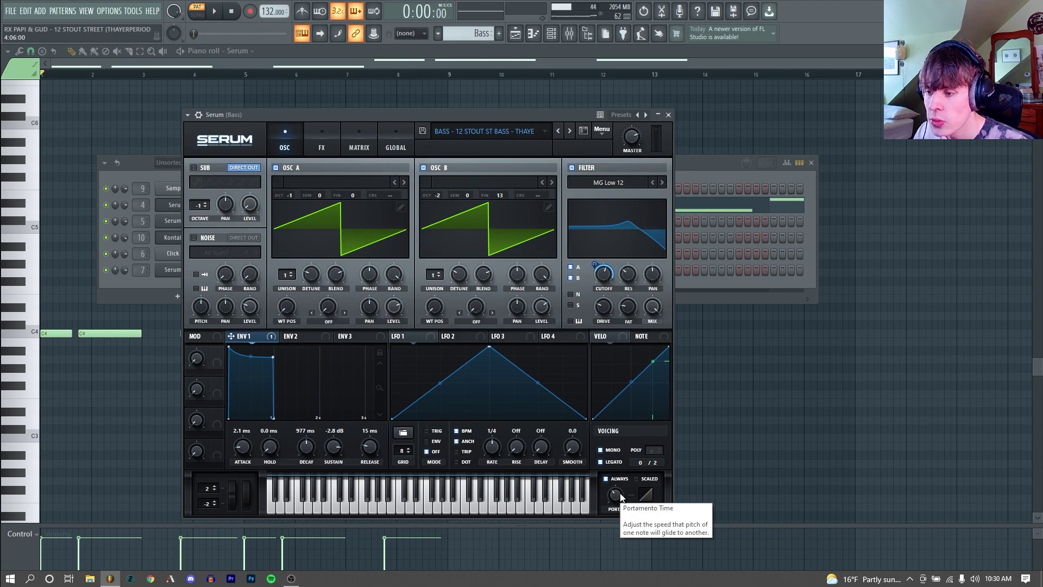
Enable the EQ, chorus and compressor effects one at a time in the Bass Serum patch, testing notes in between.
left_click(333, 149)
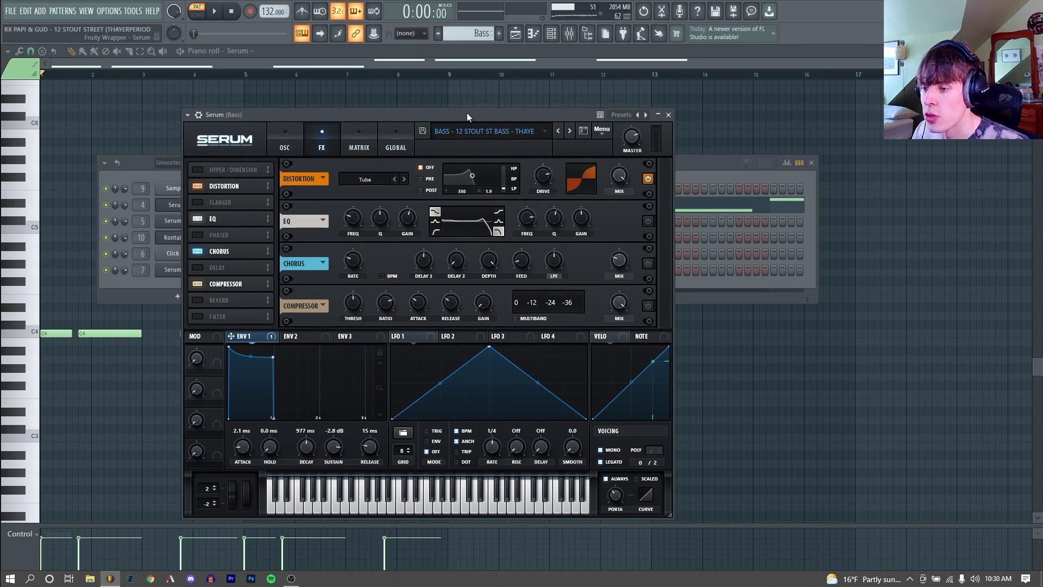
key("c")
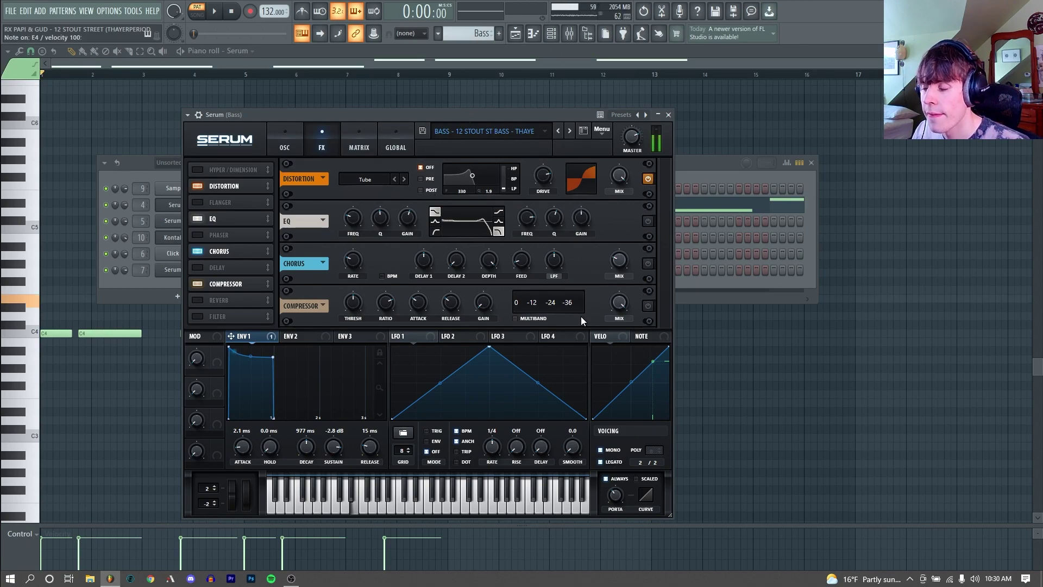
left_click(647, 221)
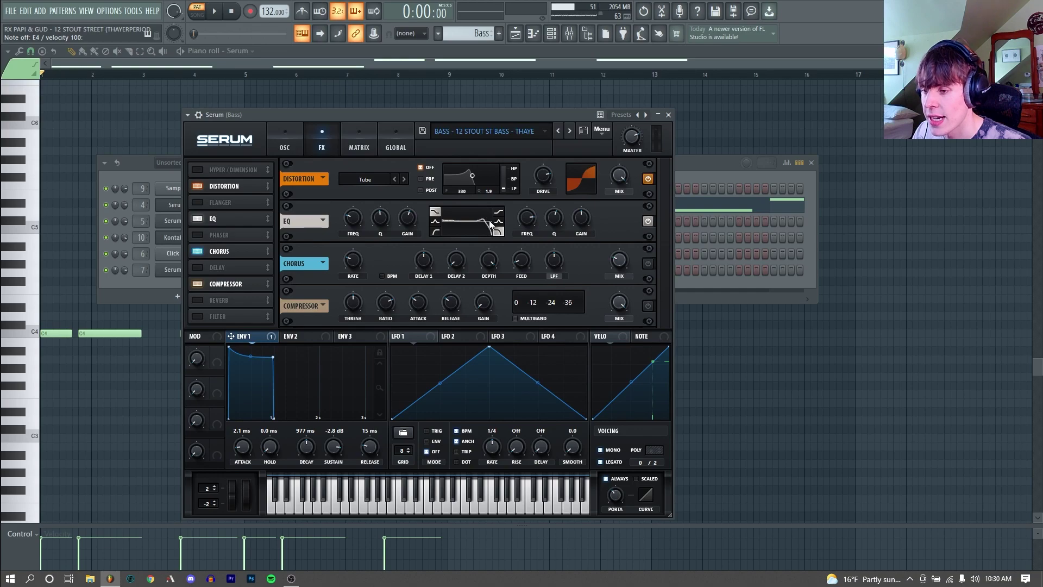
key("c")
left_click(646, 263)
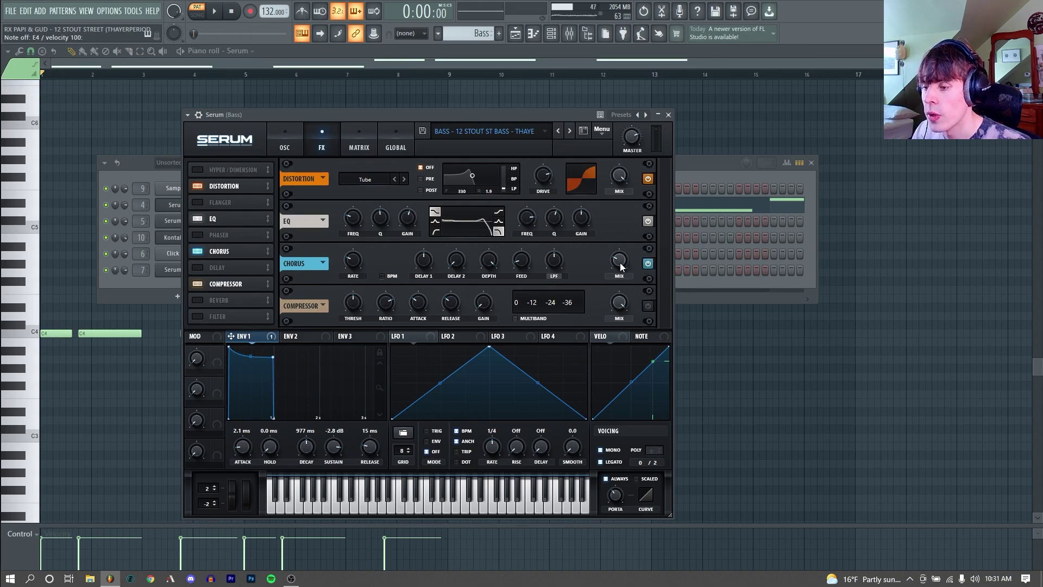
mouse_move(613, 256)
key("c")
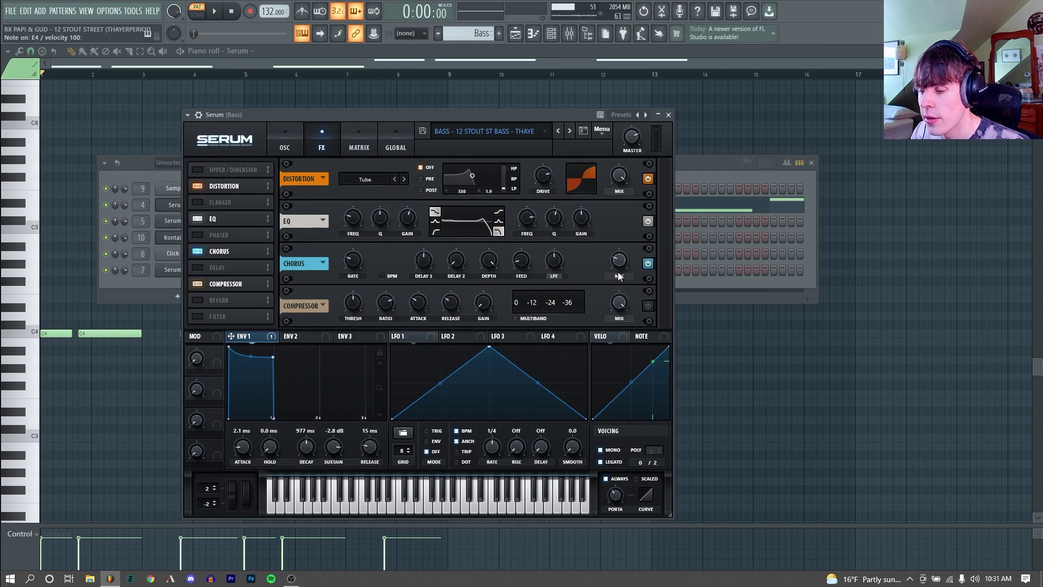
left_click(648, 306)
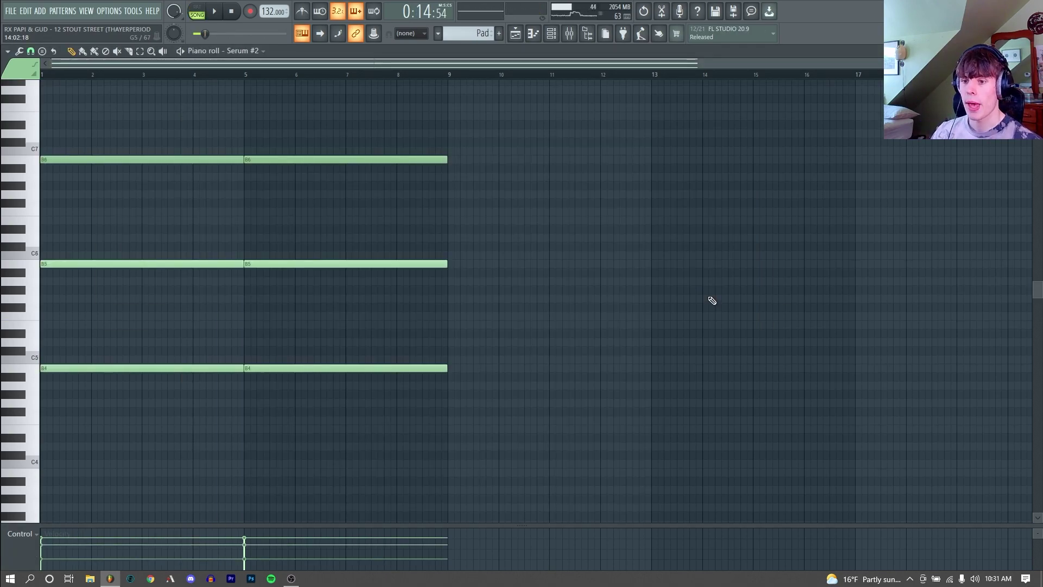
Play the arrangement in song mode to hear the Pad notes in context.
key("F9")
key("F9")
key("space")
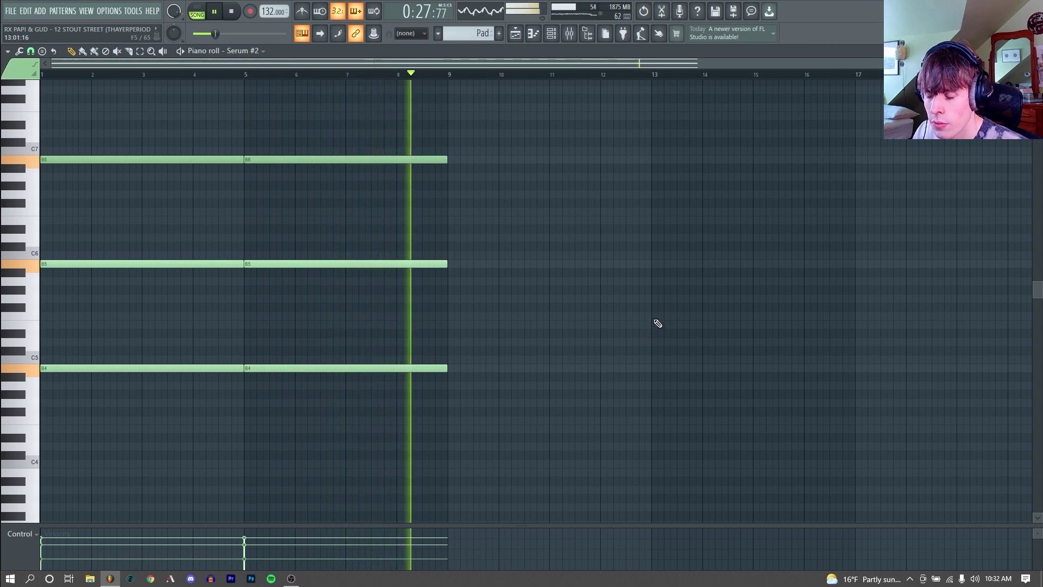
key("space")
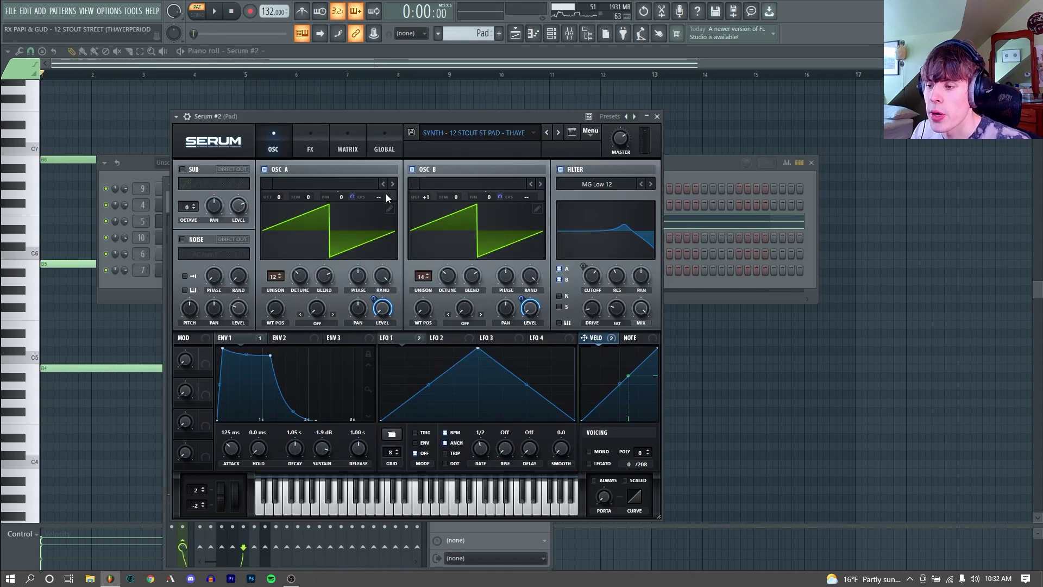
Audition the Pad pattern and a single note while examining the Pad Serum patch's oscillator settings.
left_click(302, 148)
key("space")
left_click(273, 148)
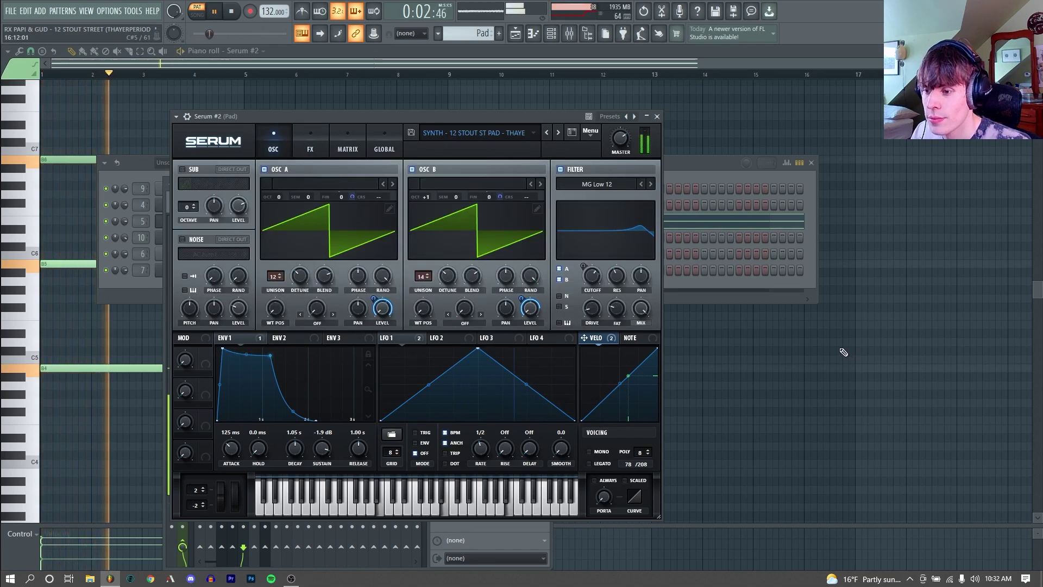
key("space")
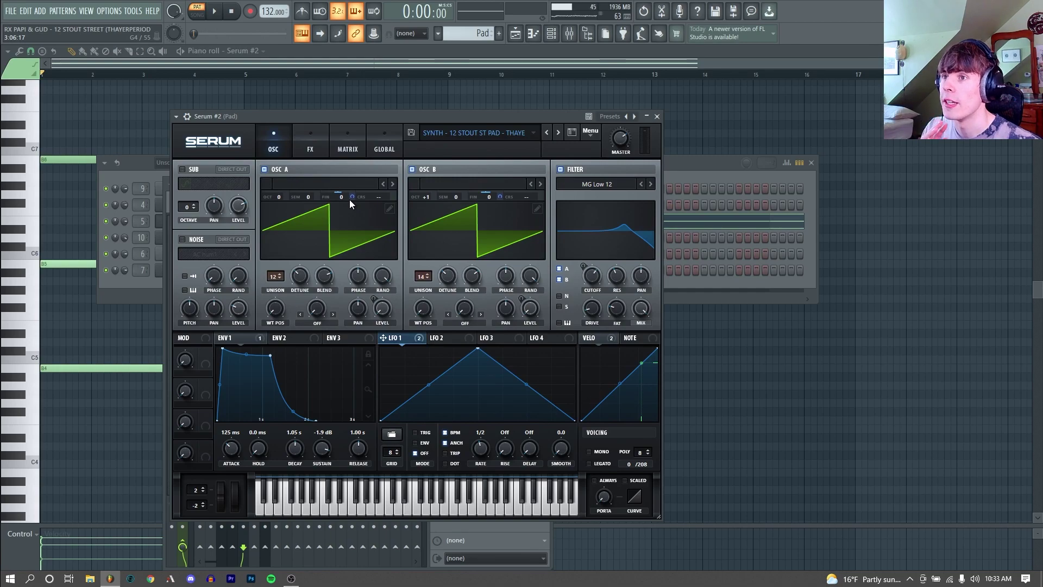
key("c")
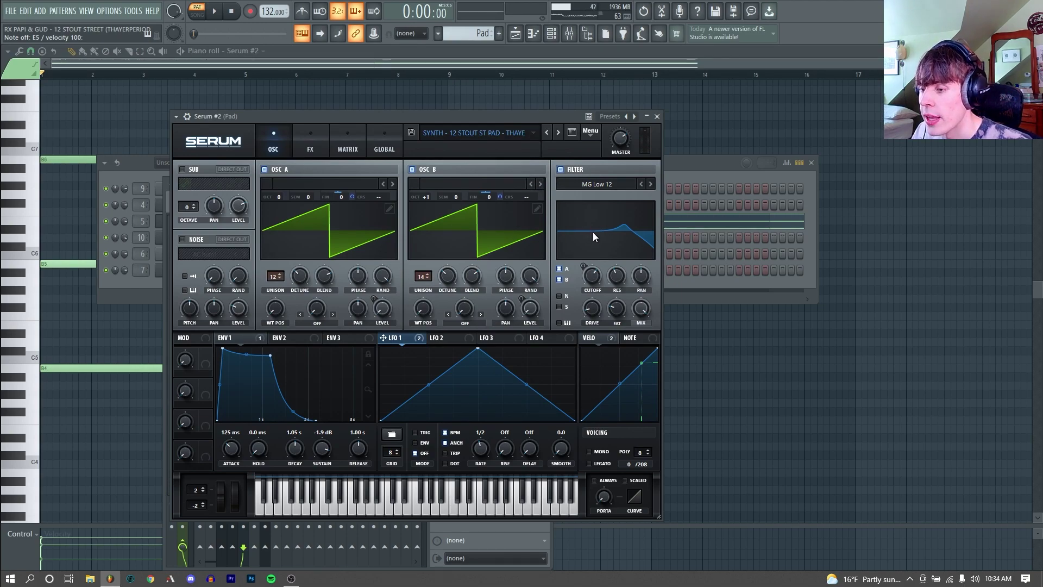
Modulate the filter cutoff with Envelope 1 in the Pad Serum patch and enable its chorus, reverb and delay effects.
left_click_drag(219, 337, 593, 276)
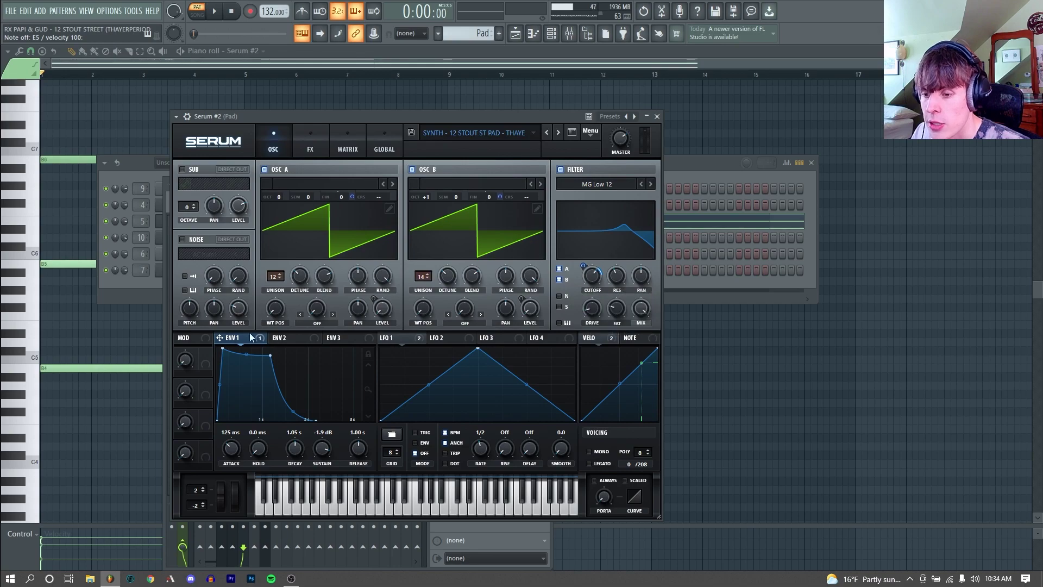
mouse_move(615, 279)
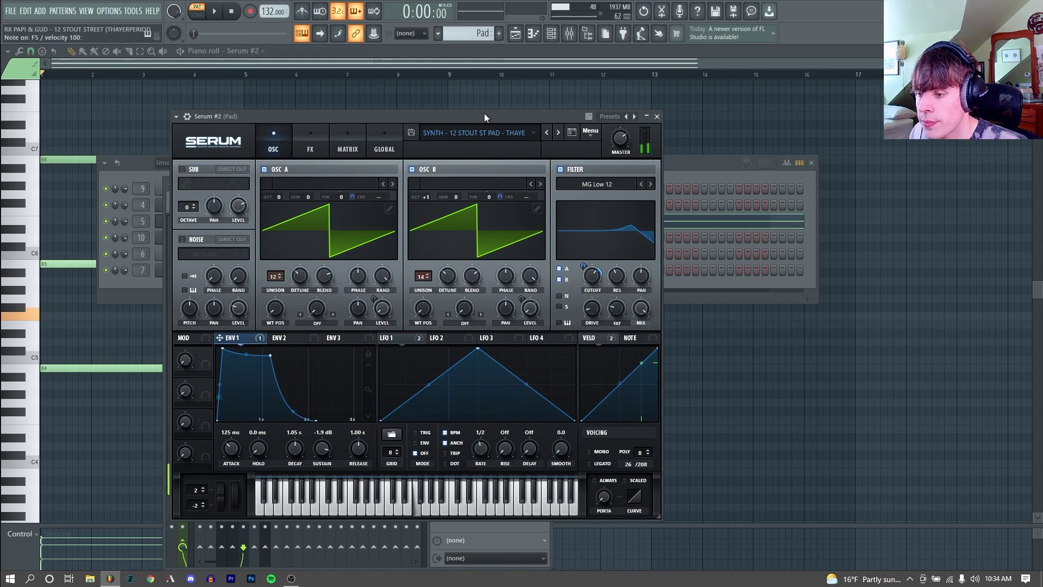
left_click(310, 142)
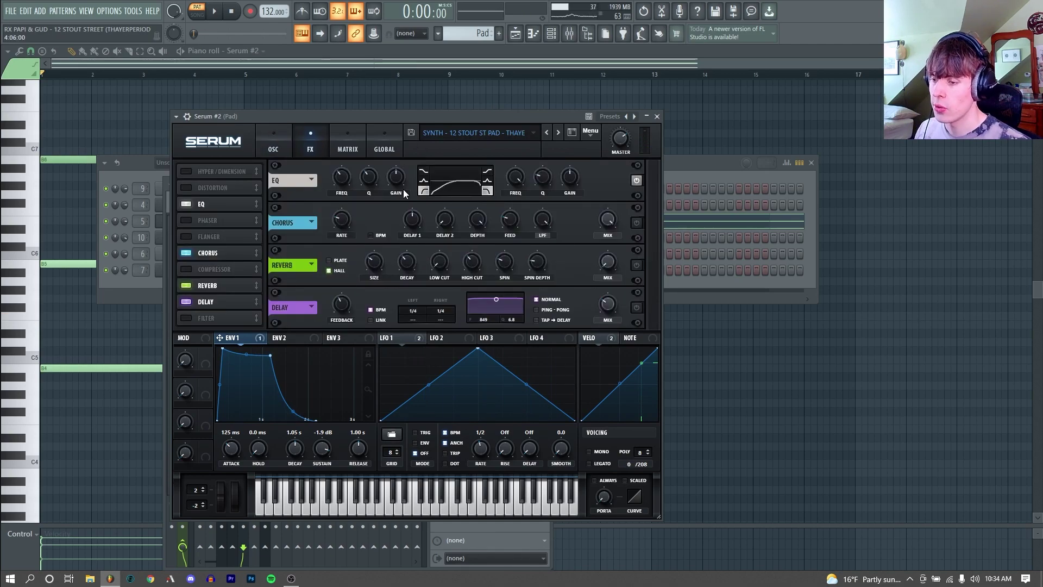
left_click(637, 224)
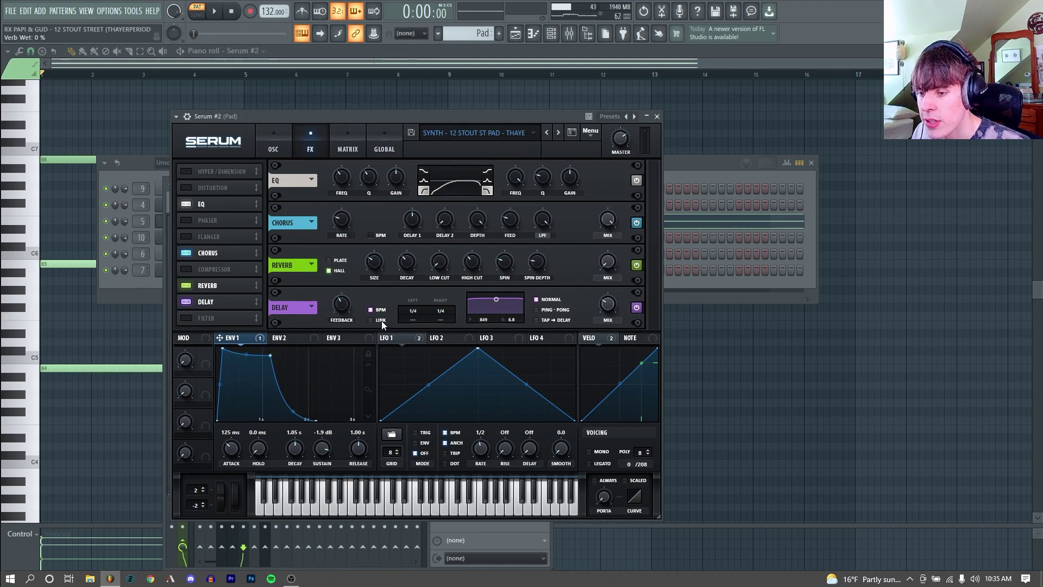
Examine the Pad mixer track's effect chain and open its MicroShift plugin.
key("F9")
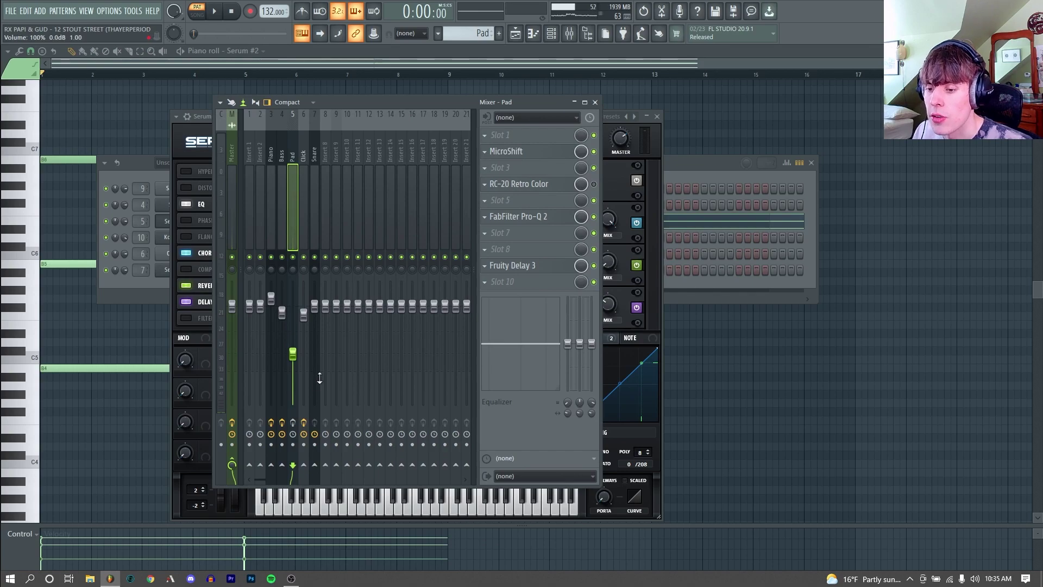
left_click(506, 151)
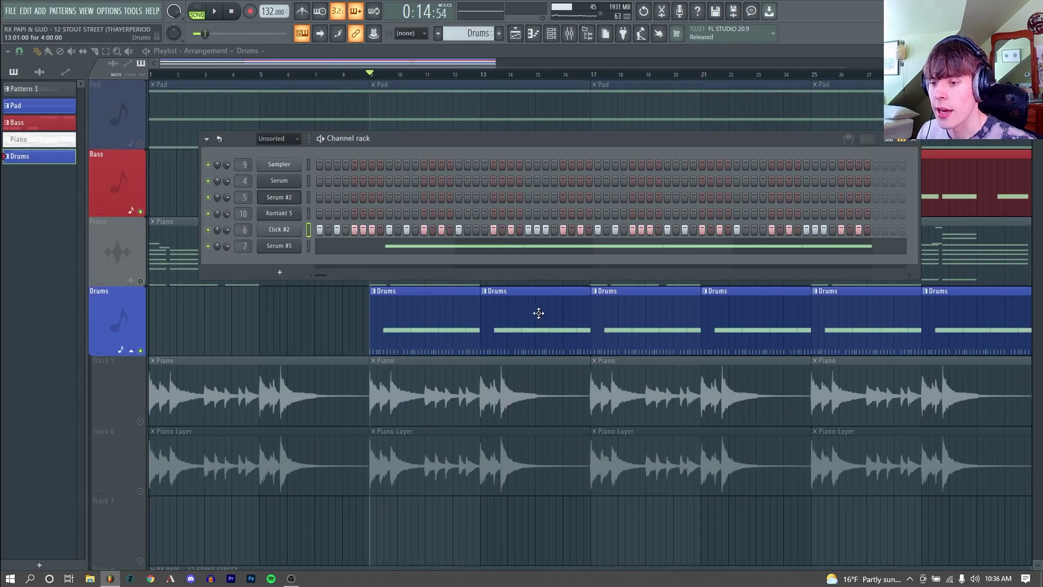
Audition the Drums pattern and examine the Click #2 channel's sample settings.
key("space")
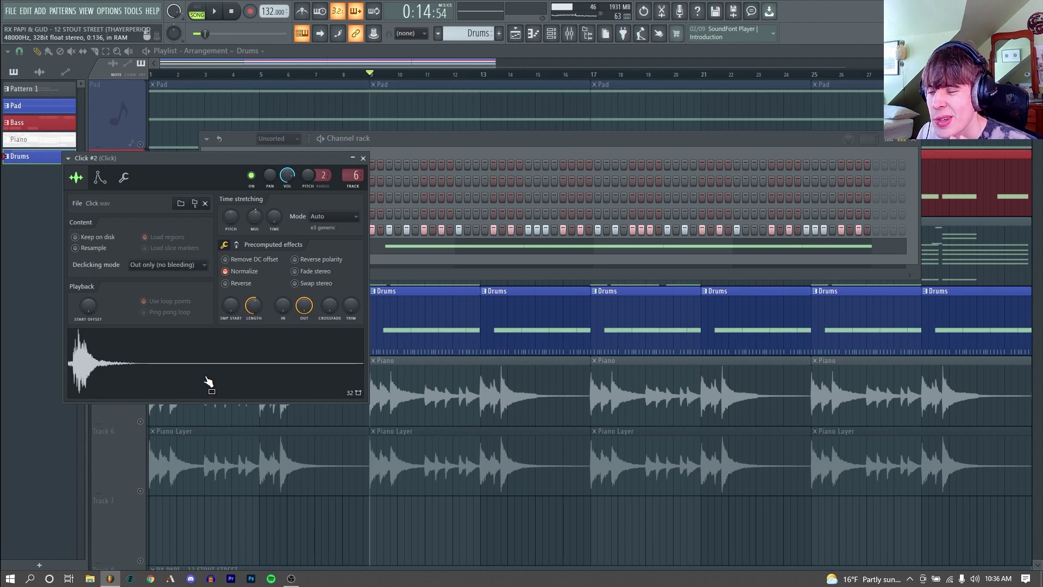
key("Down")
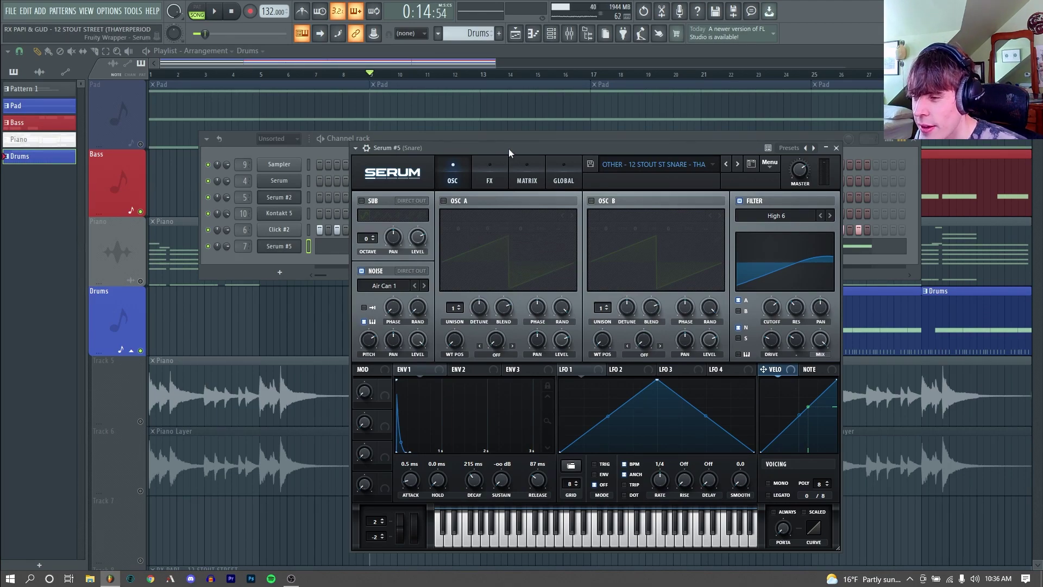
Examine the Snare Serum patch's noise and filter settings, as well as its EQ, compressor, reverb and filter effects.
left_click_drag(506, 149, 482, 136)
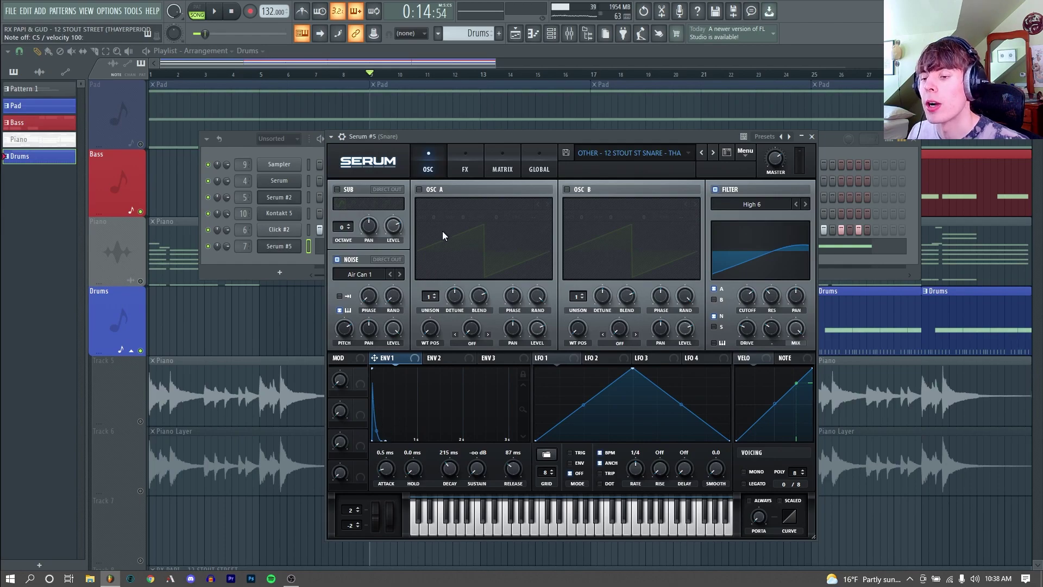
left_click(465, 166)
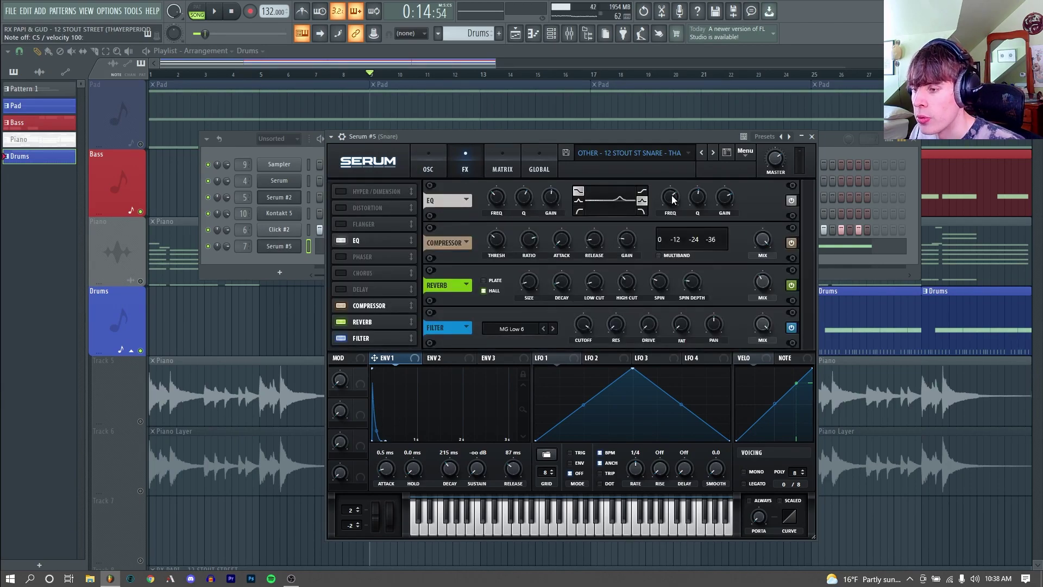
mouse_move(672, 198)
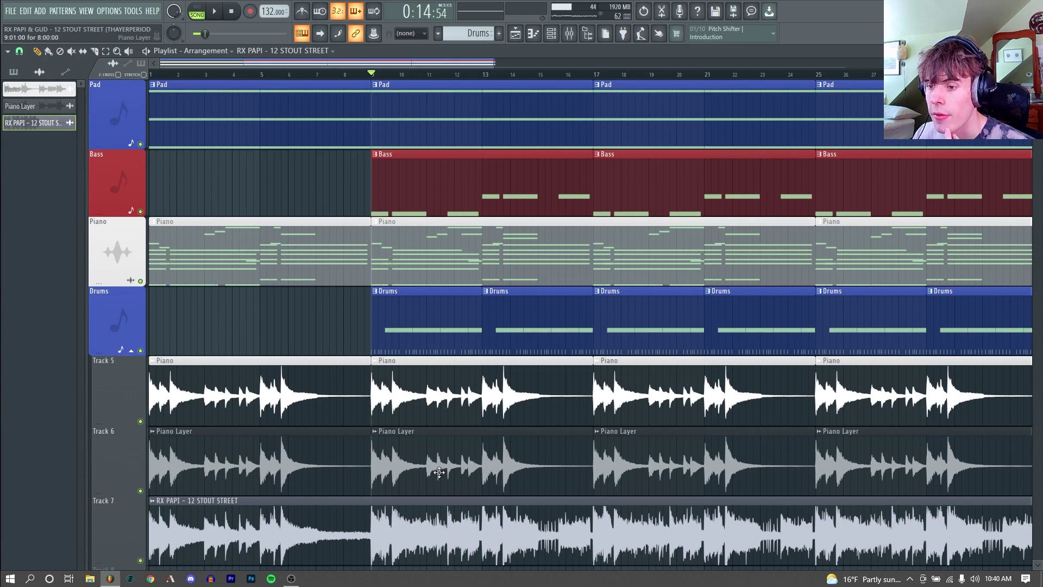
Check the sample settings of the "RX PAPI - 12 STOUT STREET" audio clip and play the arrangement.
double_click(444, 532)
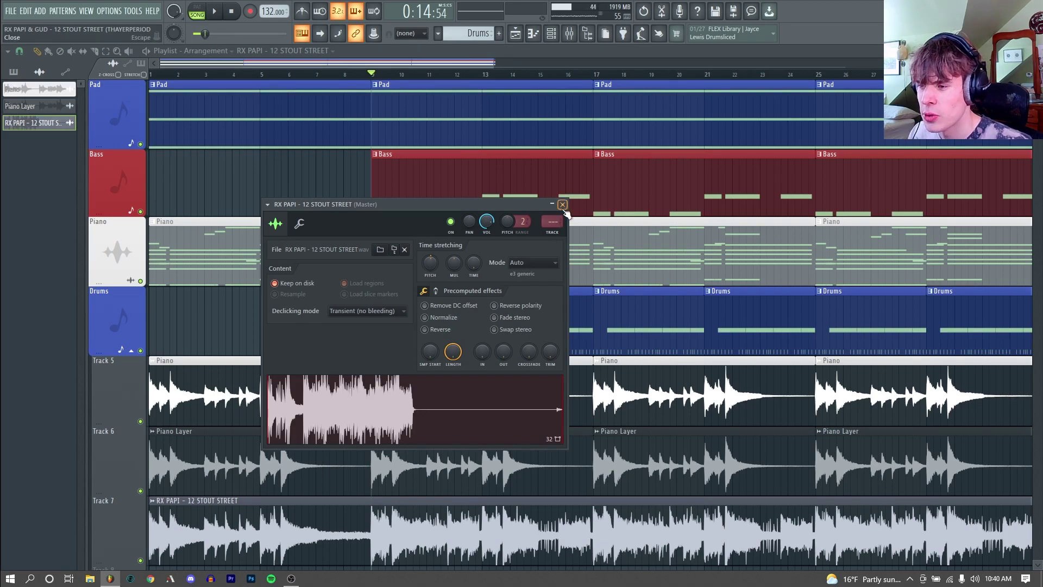
key("Escape")
key("space")
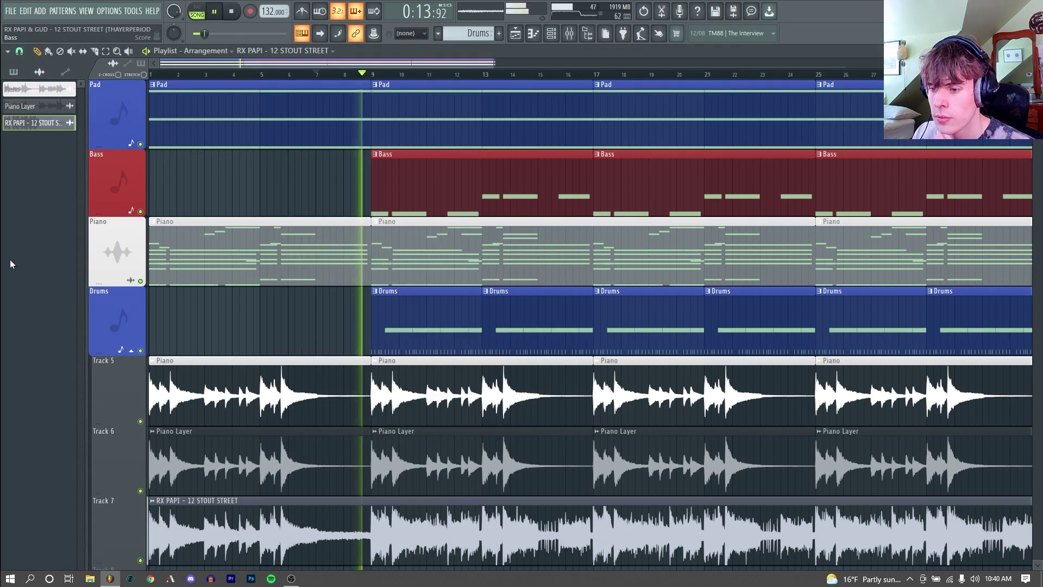